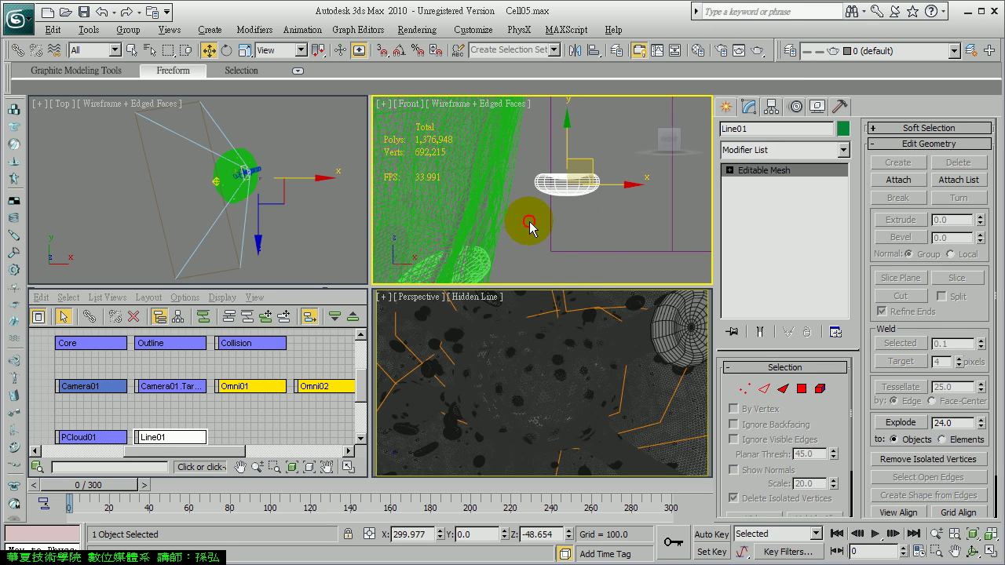
Step: Select PCloud01 in Schematic View and frame its whole particle sphere in the Front viewport
scroll(572, 191, "down", 2)
scroll(579, 193, "down", 2)
scroll(578, 193, "down", 1)
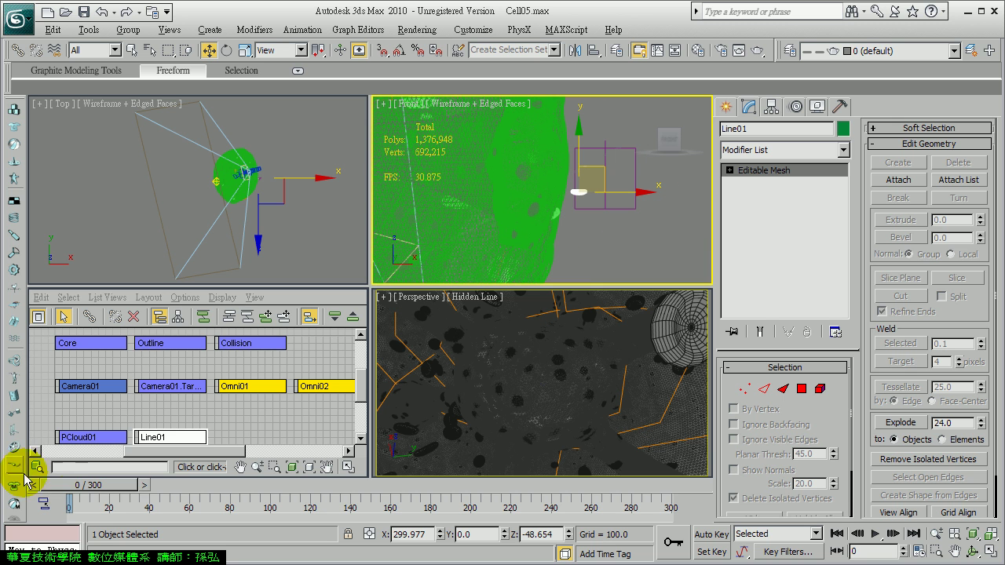
left_click(90, 440)
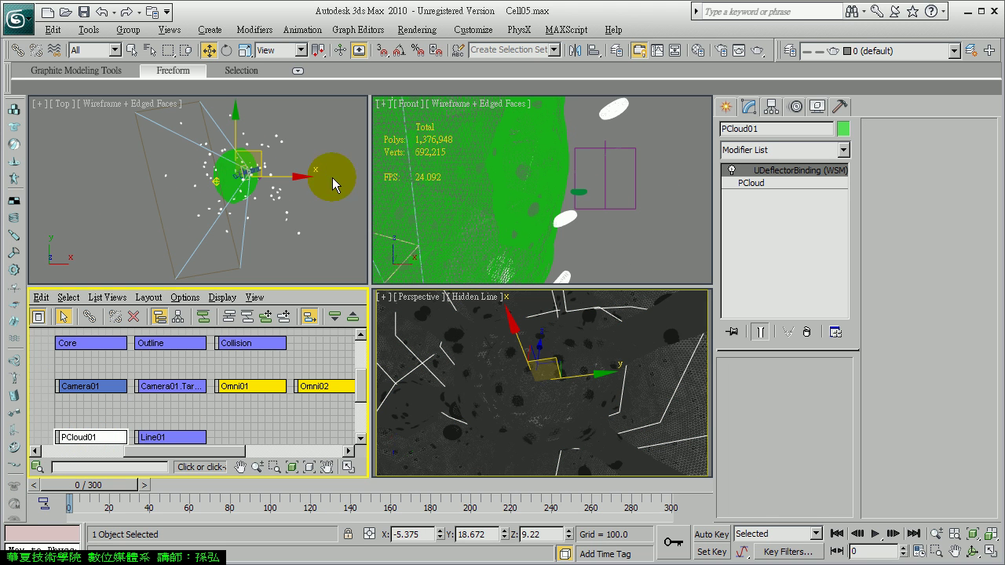
middle_click_drag(588, 172, 663, 215)
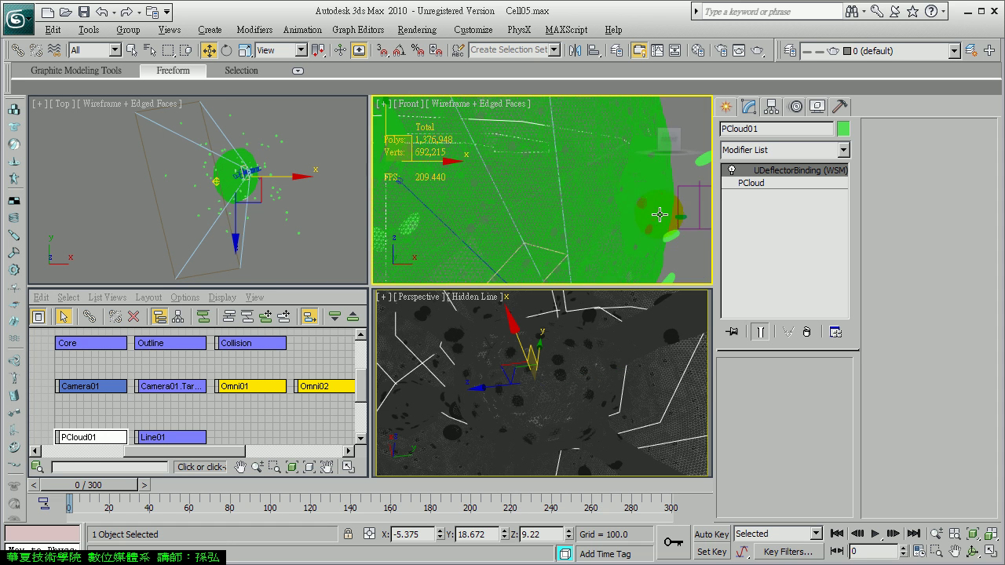
scroll(476, 200, "down", 3)
scroll(476, 199, "down", 3)
mouse_move(476, 199)
left_mouse_down()
mouse_move(567, 195)
mouse_move(554, 163)
left_mouse_up()
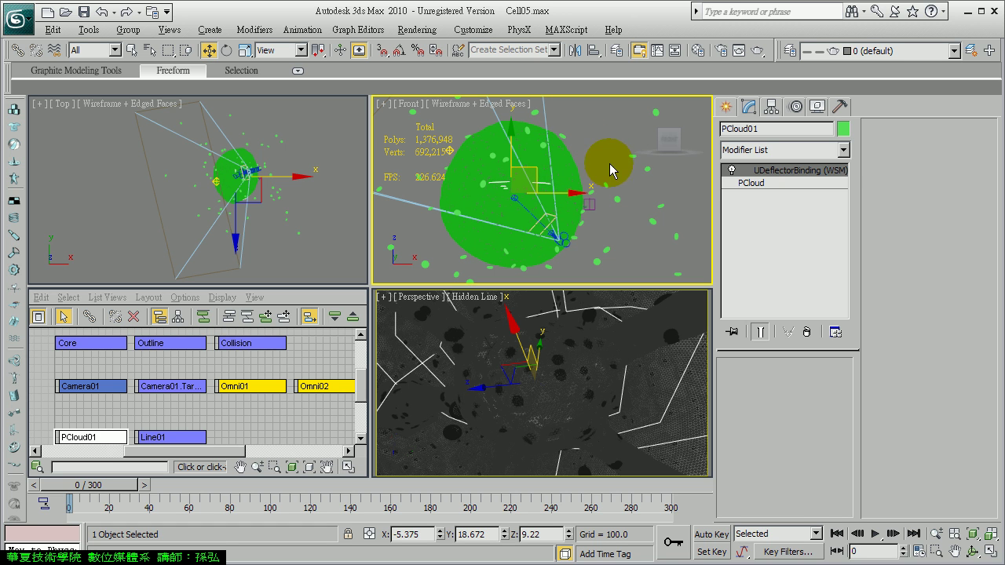
Step: Show PCloud01's Sphere Emitter parameters (80 particles, Mesh display) and make Perspective active
left_click(793, 185)
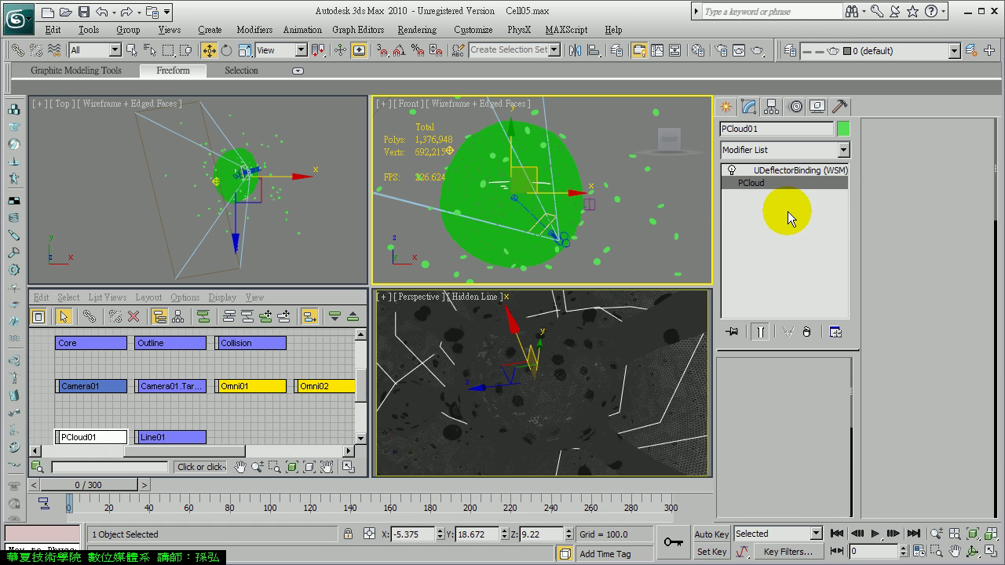
left_click_drag(837, 448, 832, 422)
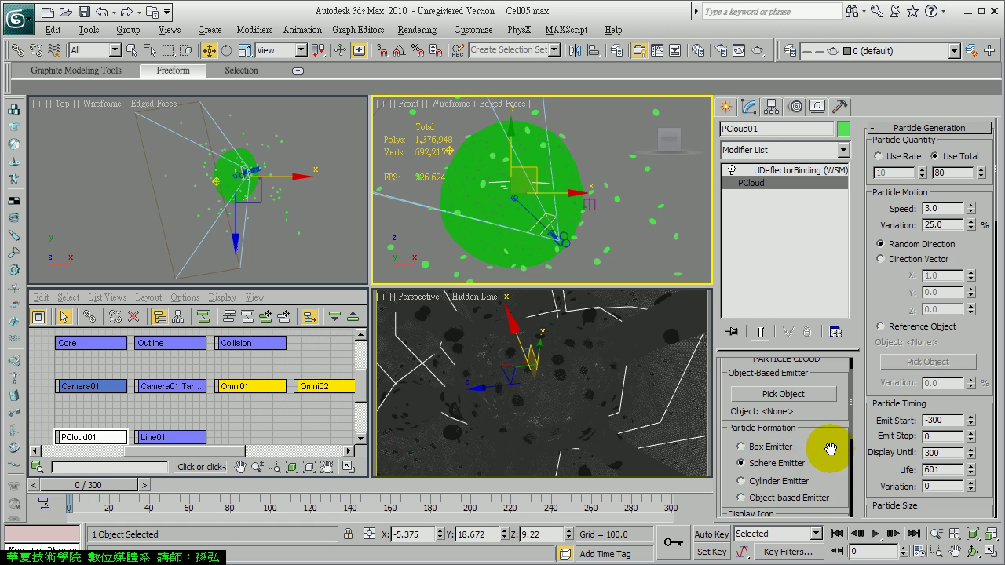
scroll(837, 444, "down", 4)
left_click_drag(850, 454, 835, 426)
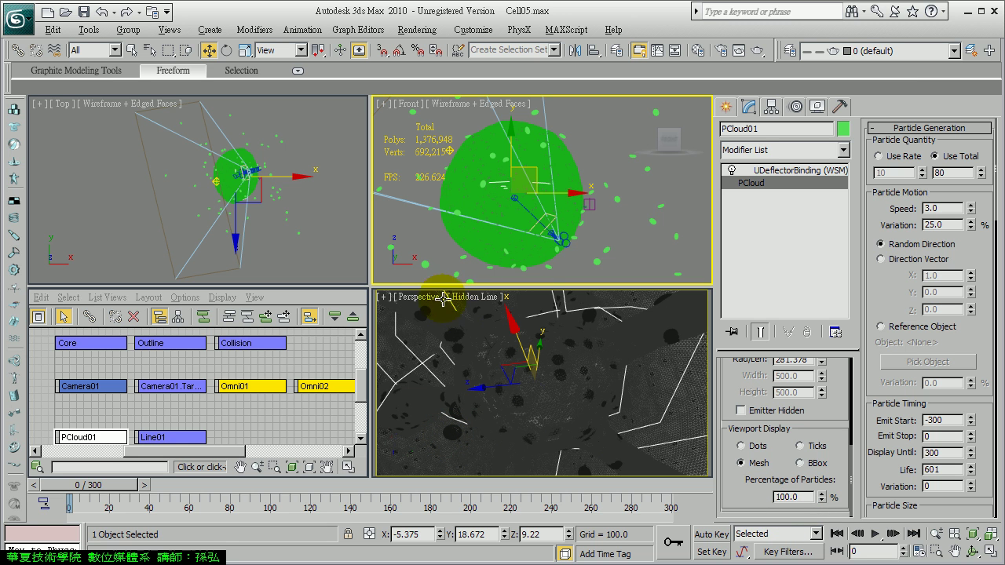
left_click(427, 296)
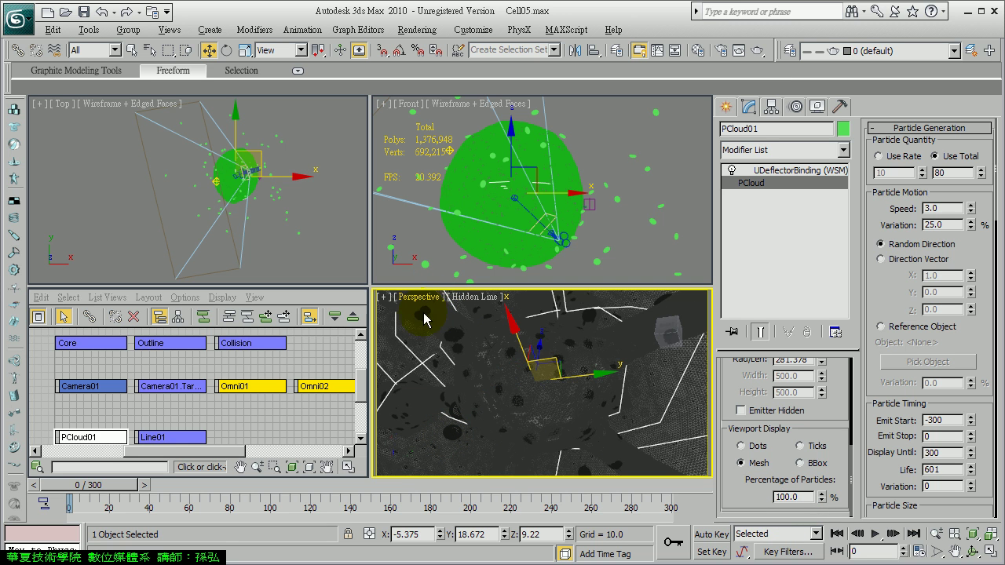
left_click(424, 296)
Step: Render the Perspective view and check particle speed 3.0, 25% variation and Use Total
key("Escape")
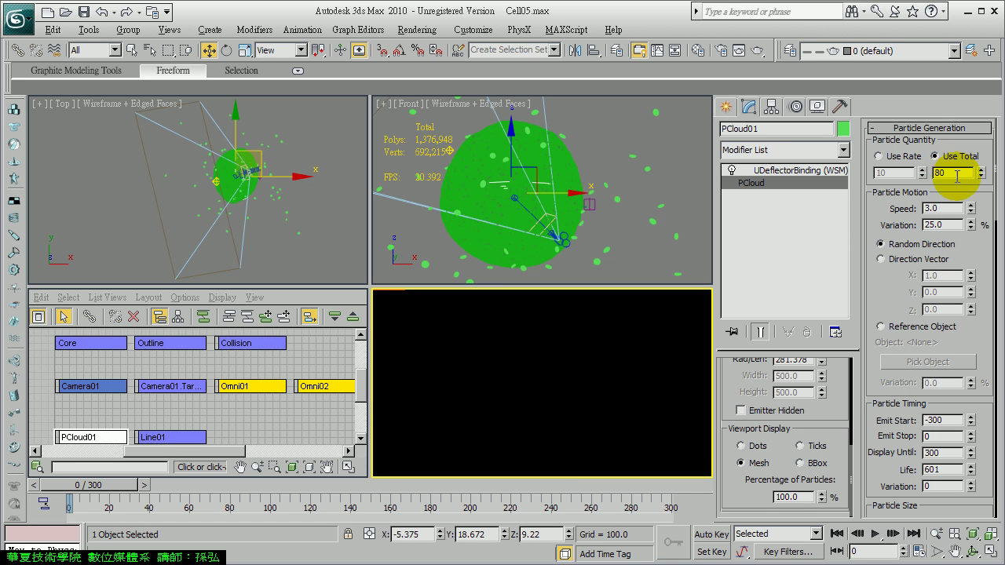
double_click(946, 209)
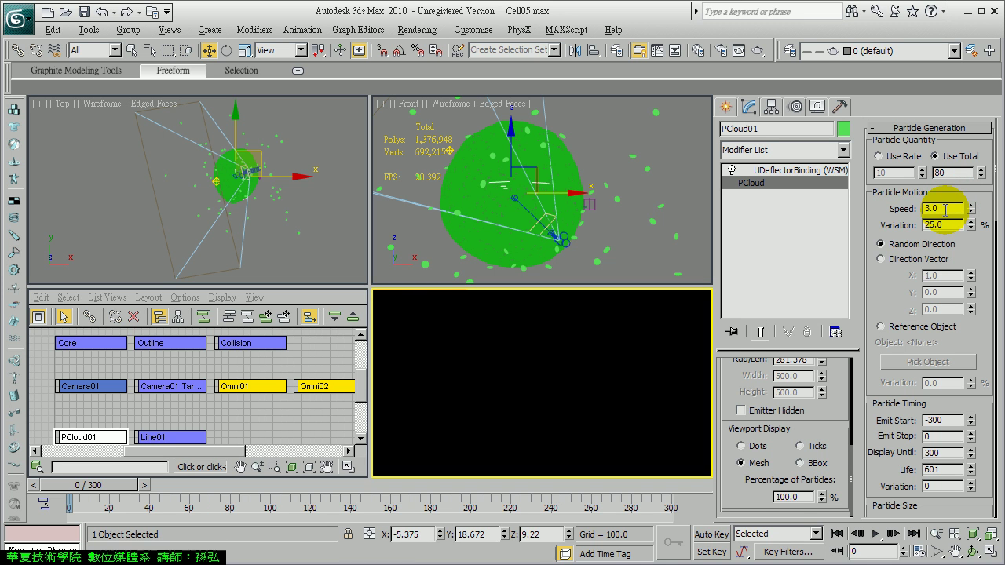
double_click(950, 224)
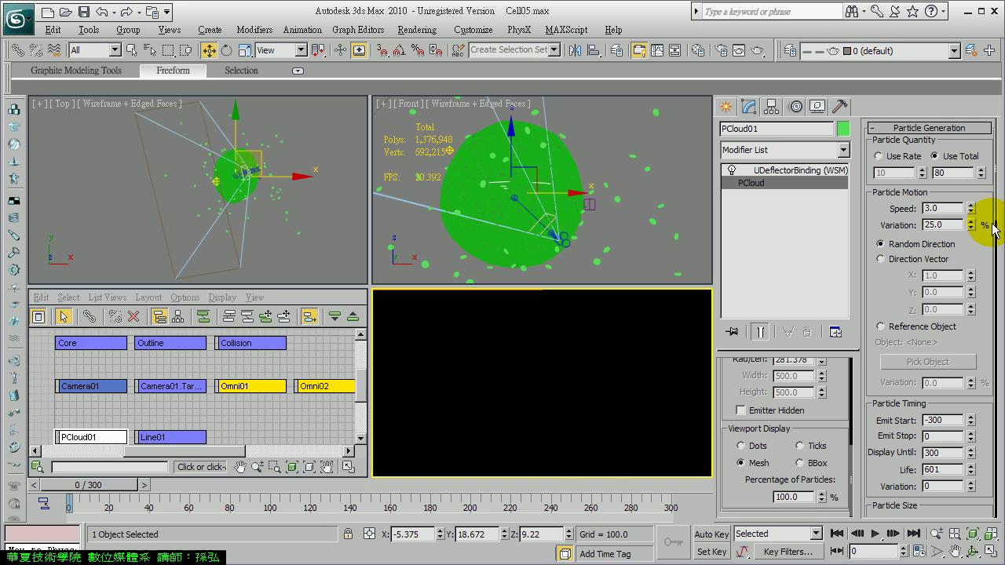
left_click(907, 246)
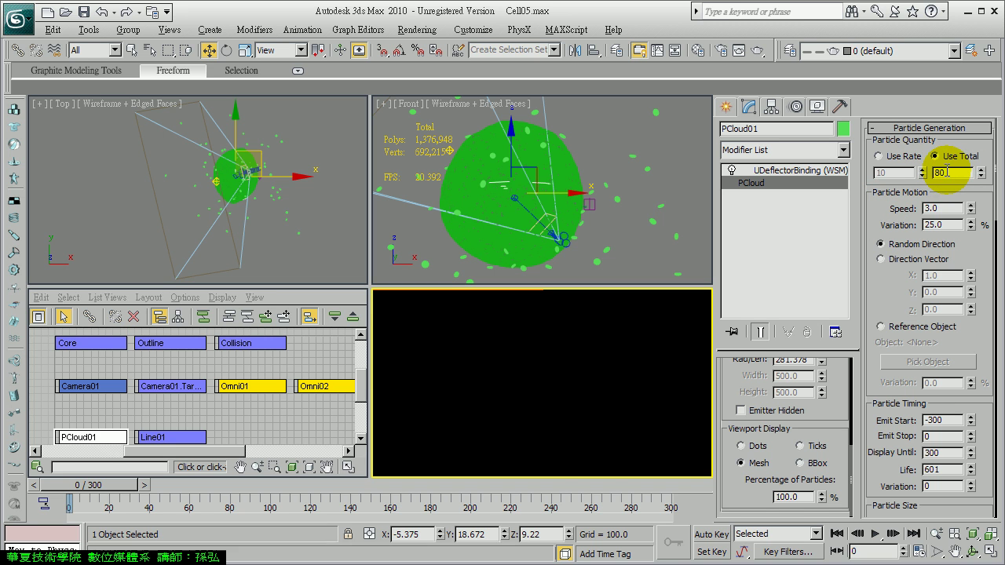
left_click(877, 419)
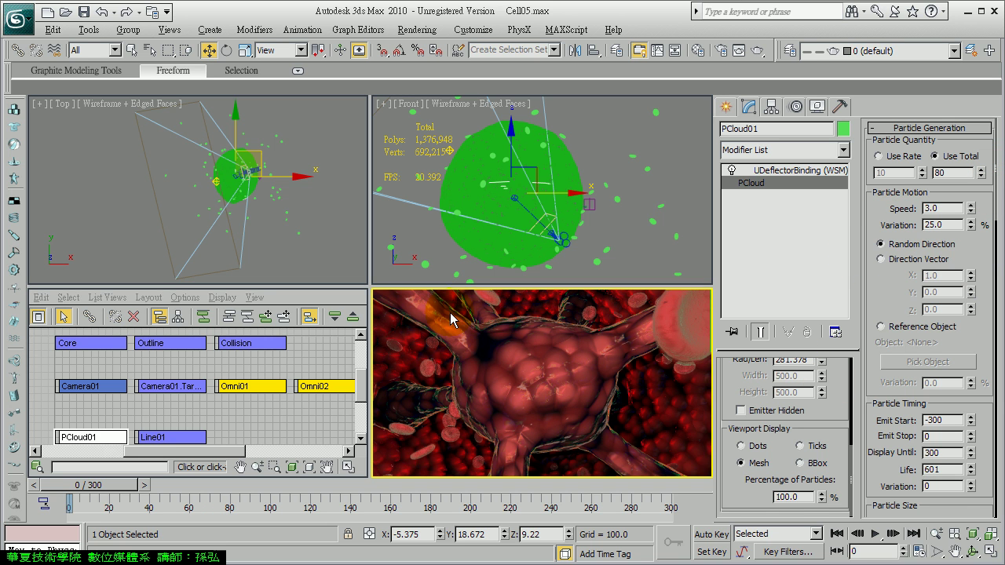
Step: Review Particle Type: Instanced Geometry from Line01, with animation offset keying left at None
left_click_drag(994, 168, 992, 270)
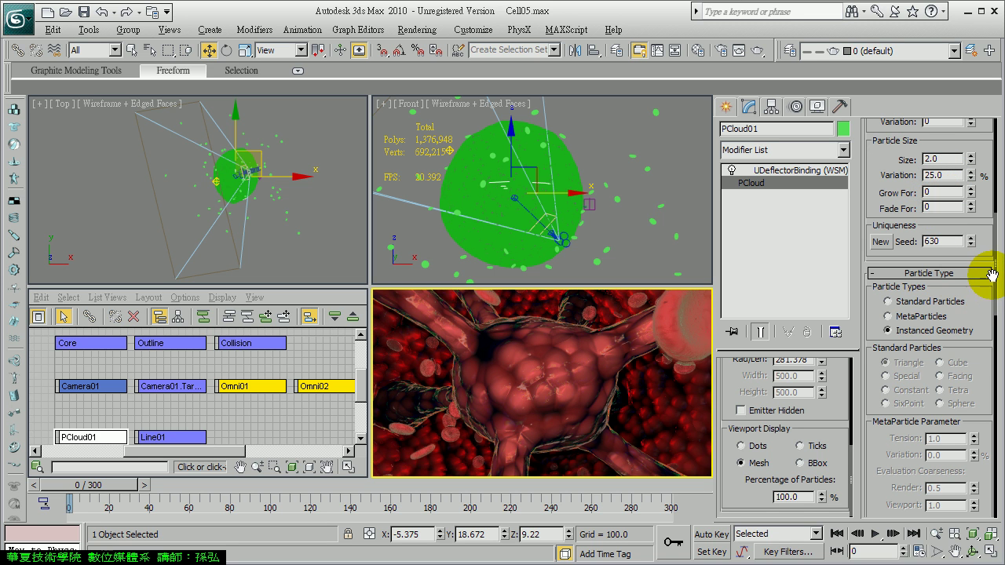
left_click_drag(993, 273, 994, 328)
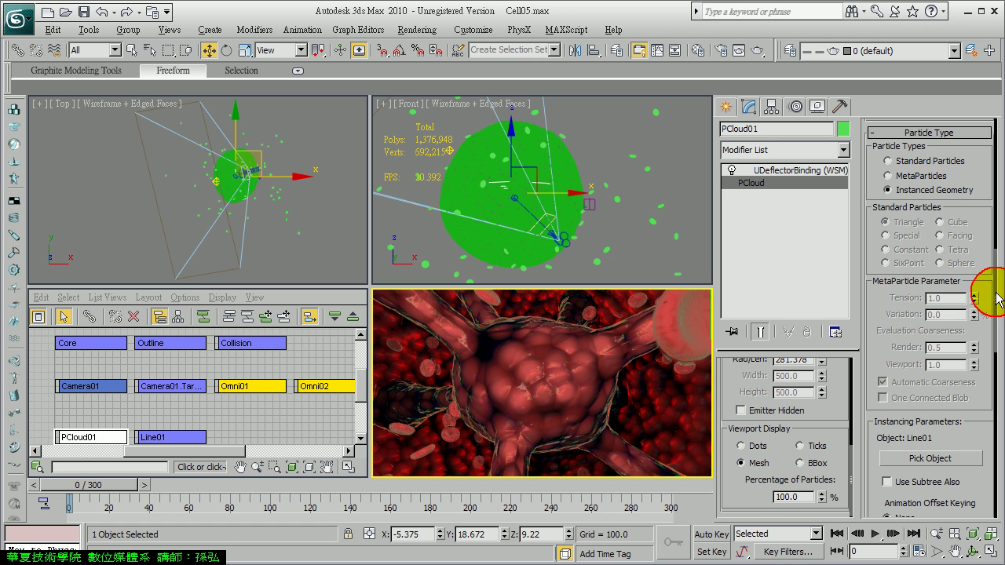
left_click_drag(995, 306, 994, 361)
left_click(909, 322)
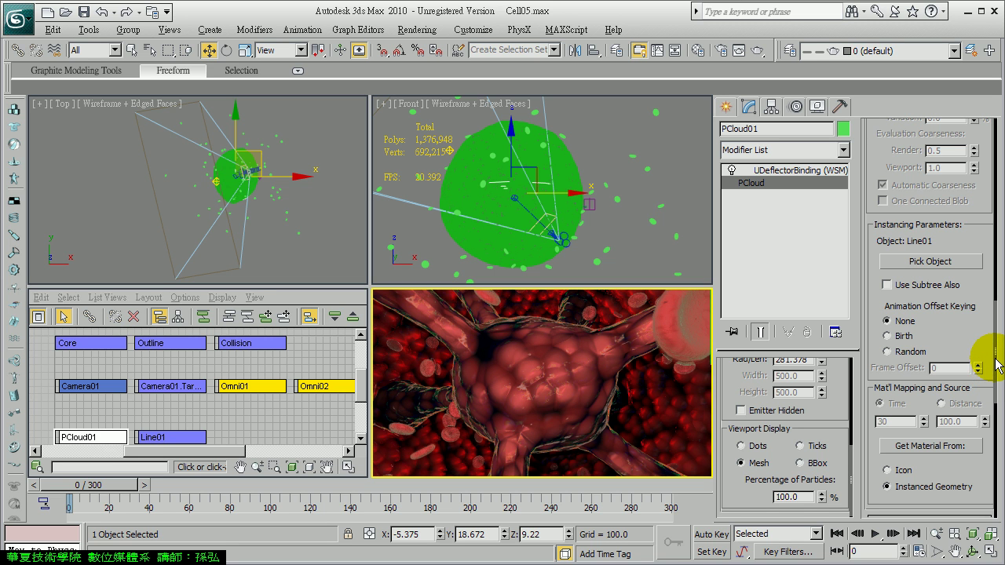
left_click_drag(996, 369, 993, 495)
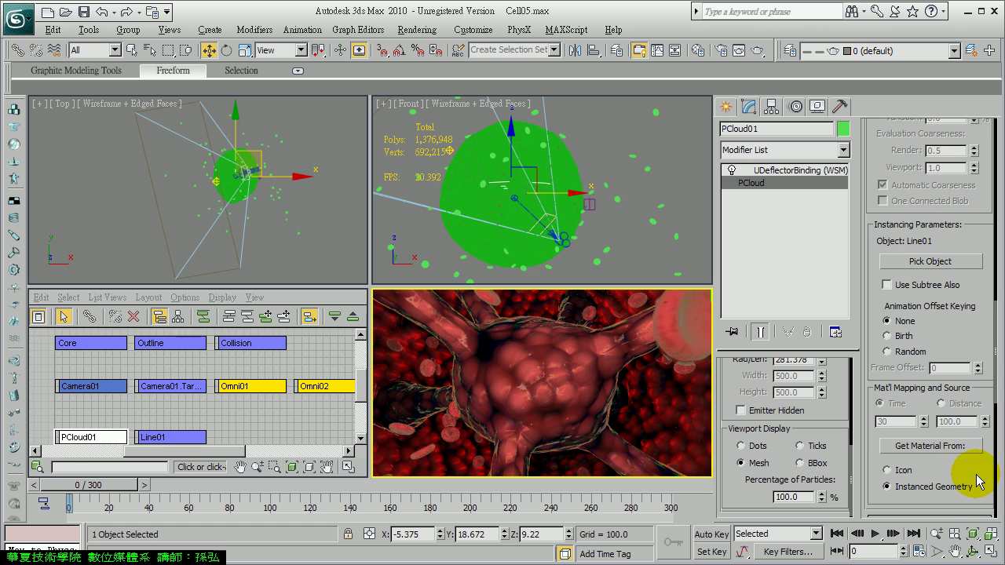
Step: Check spin time 60 with 50% variation, then select the Collision object
left_click_drag(979, 480, 979, 173)
left_click(974, 213)
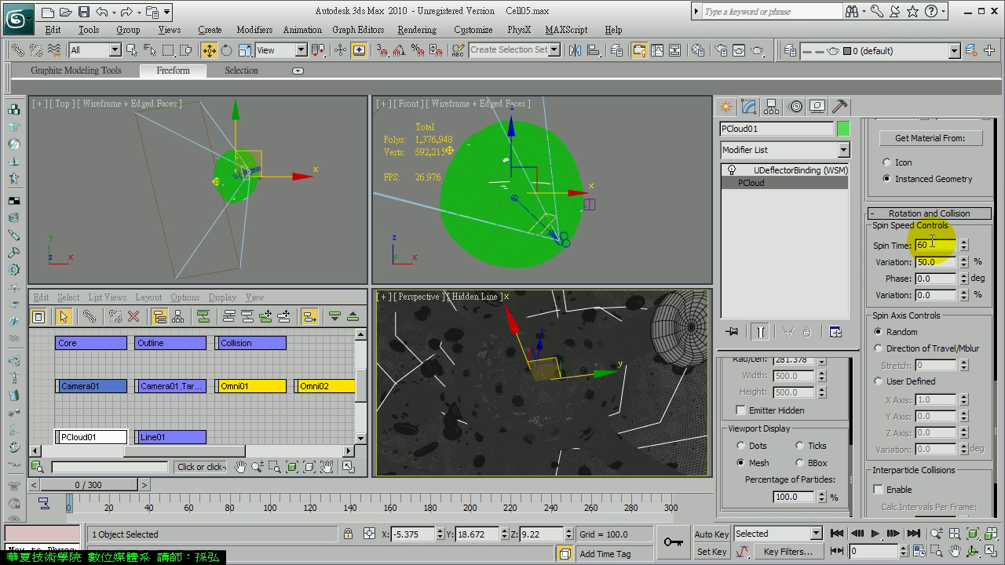
double_click(930, 244)
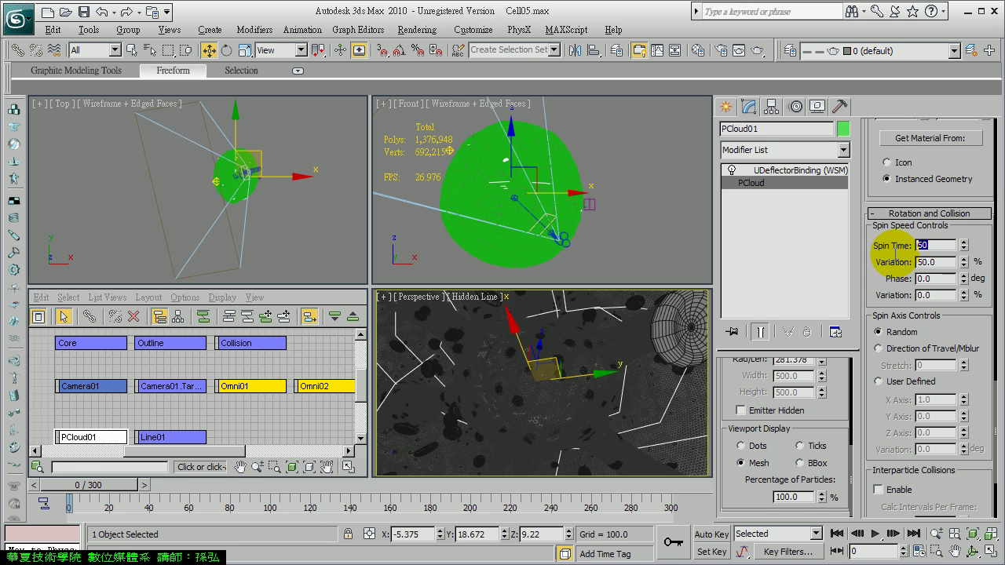
type("60")
double_click(940, 263)
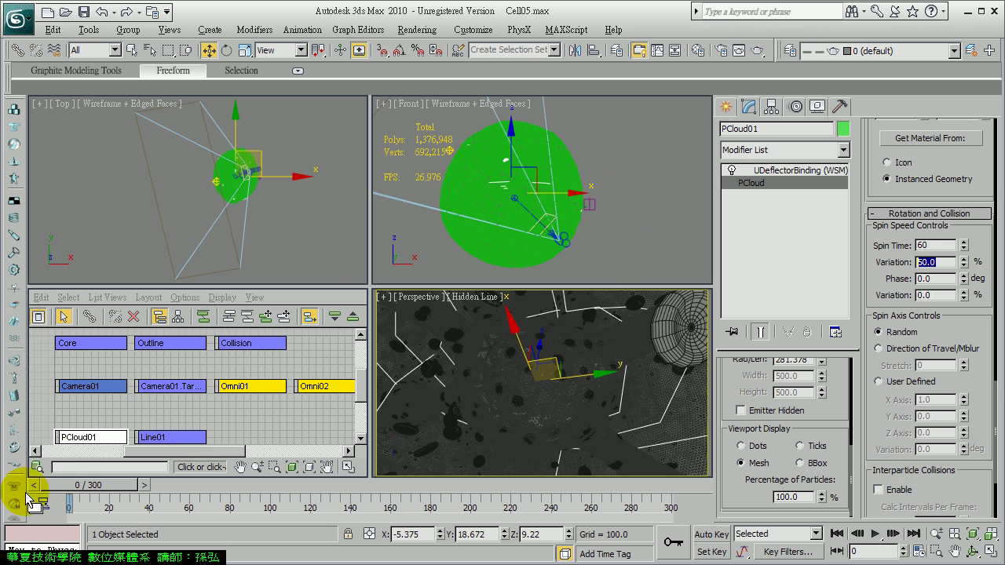
left_click(244, 344)
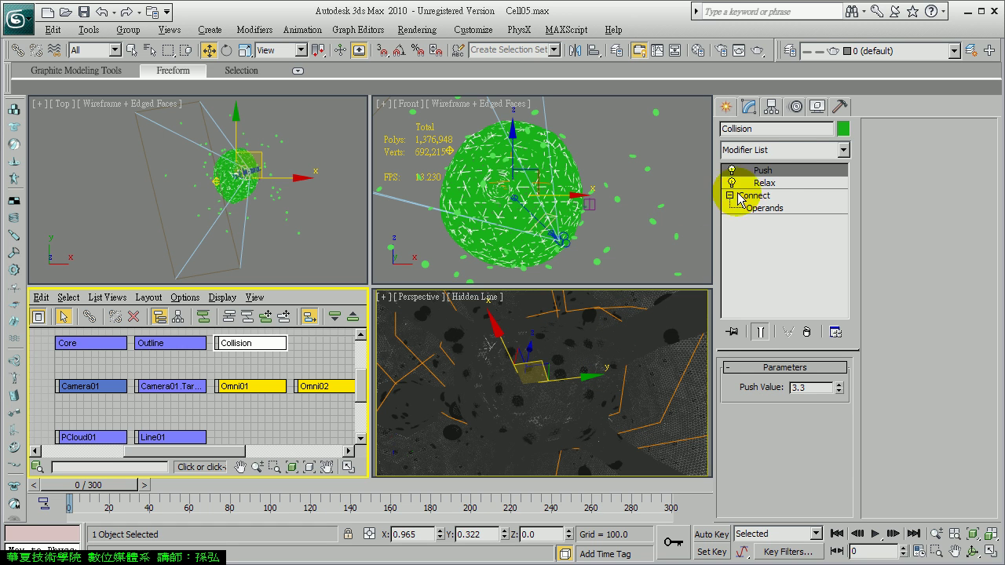
left_click(565, 161)
right_click(565, 162)
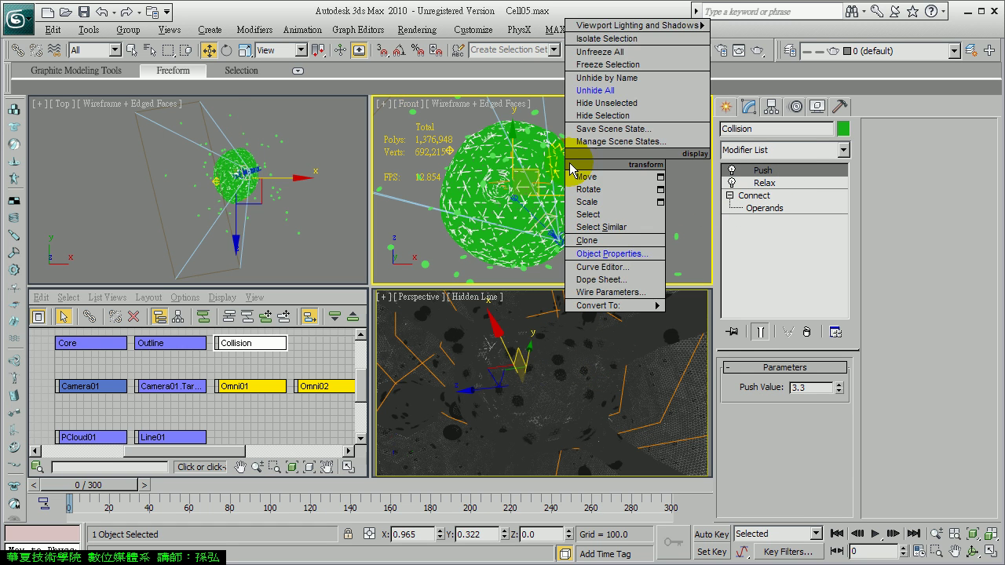
left_click(649, 253)
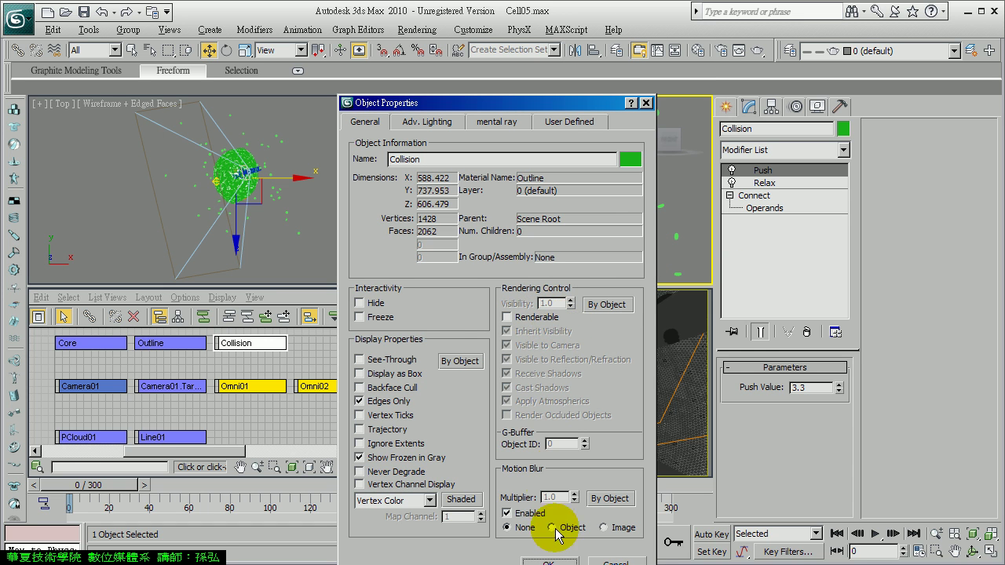
left_click(613, 562)
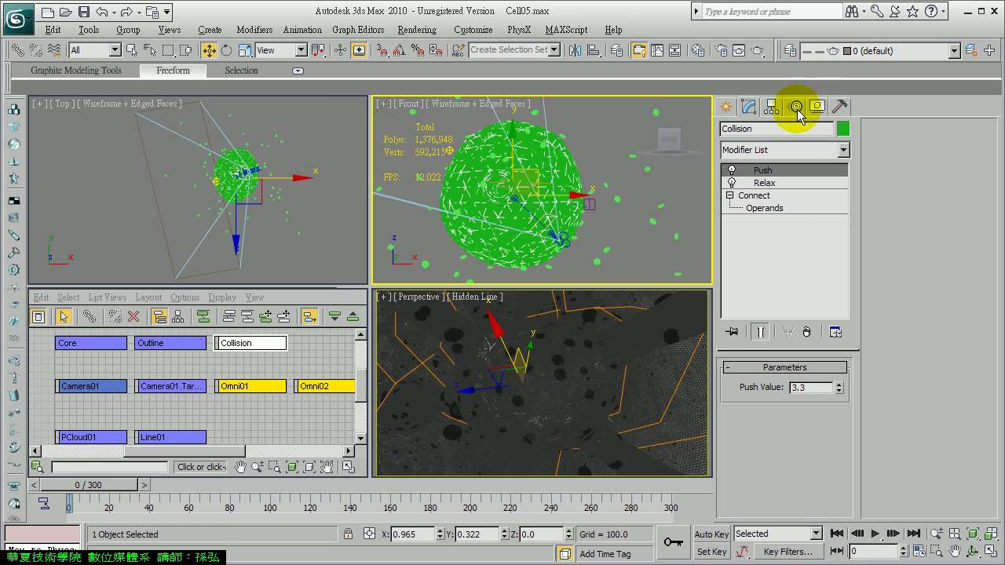
left_click(593, 208)
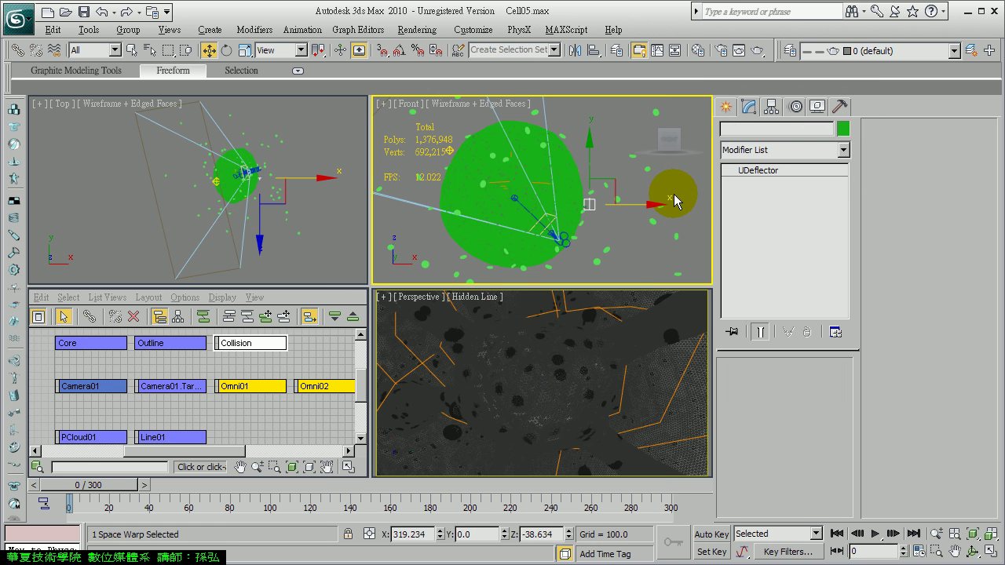
Step: Set UDeflector01's Friction to 25, keeping Bounce 0.8 and Chaos 25
left_click(789, 164)
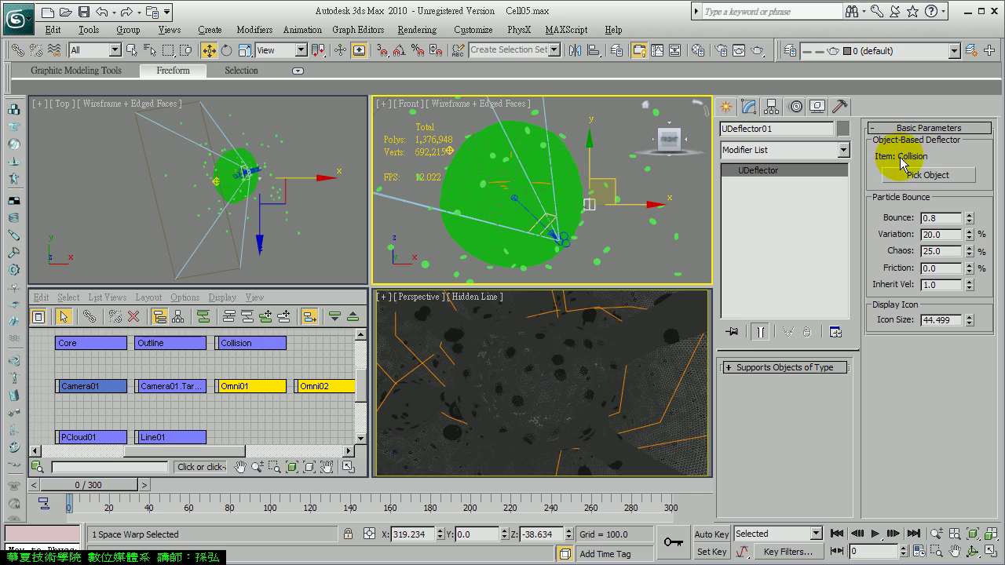
left_click(948, 214)
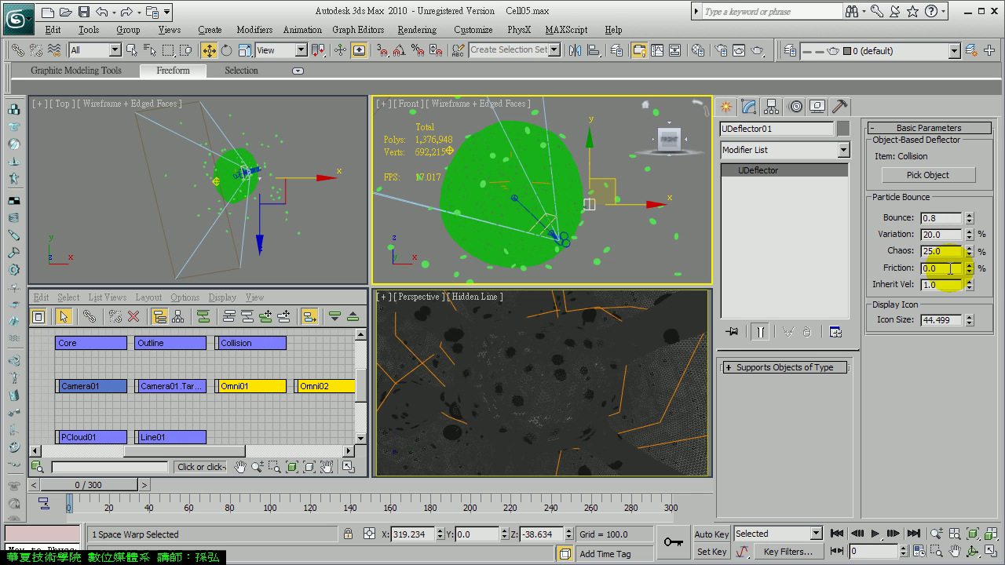
key("Tab")
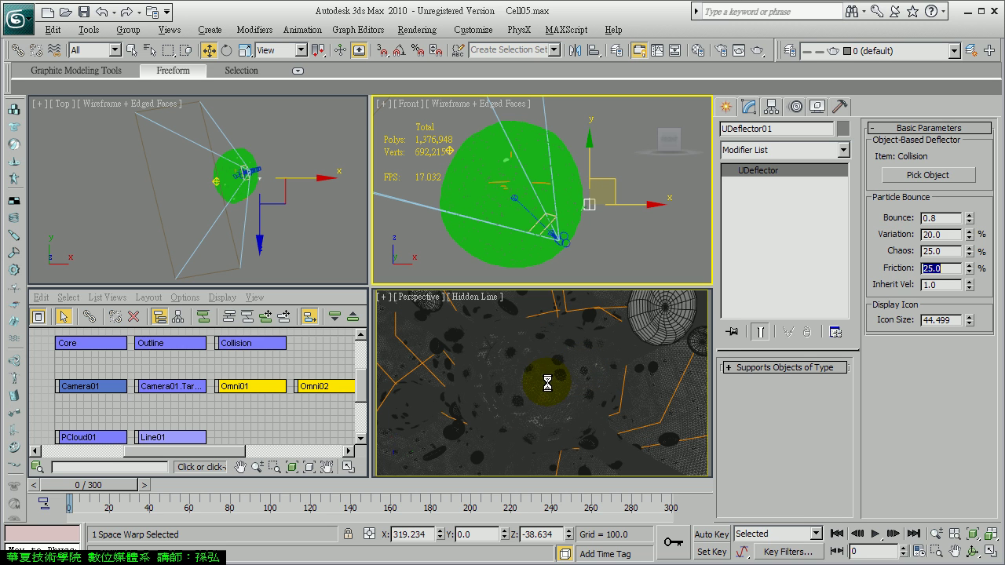
Step: Select Camera01 and scroll to its environment ranges, Near 100 and Far 1200
left_click(569, 246)
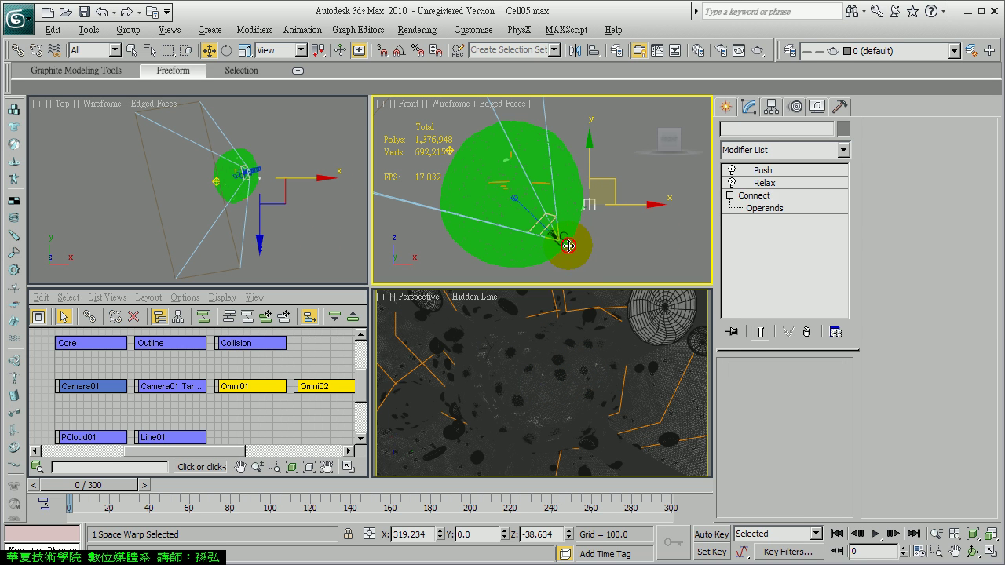
left_click(566, 246)
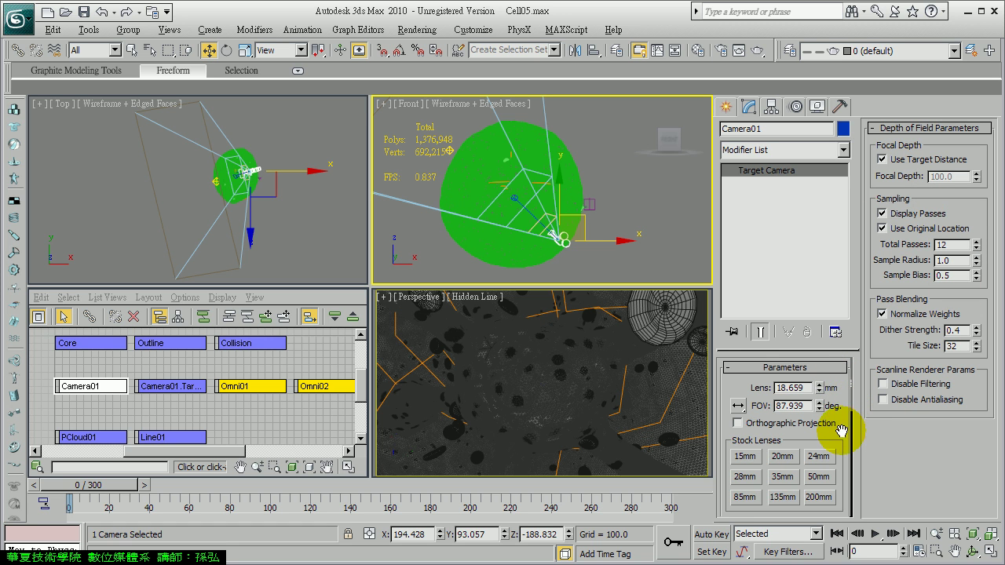
left_click_drag(841, 430, 770, 388)
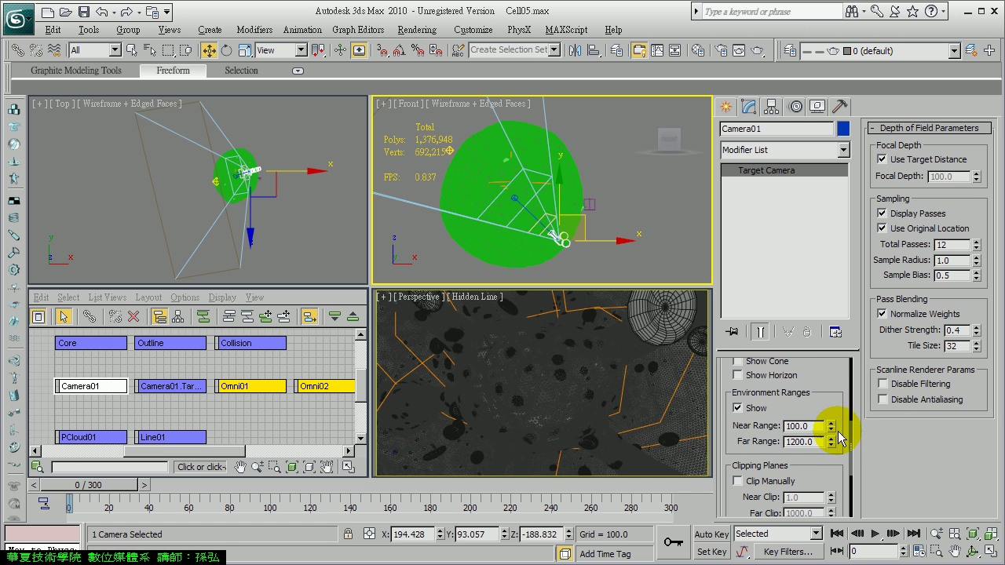
left_click(469, 30)
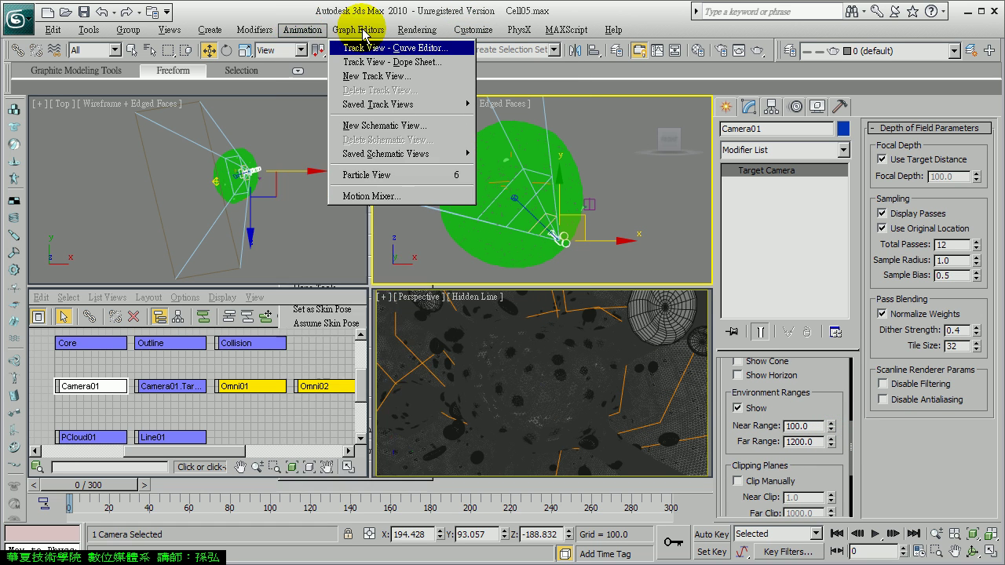
Step: Select Fog in the Environment dialog's Atmosphere list and render the Camera01 view
left_click(440, 157)
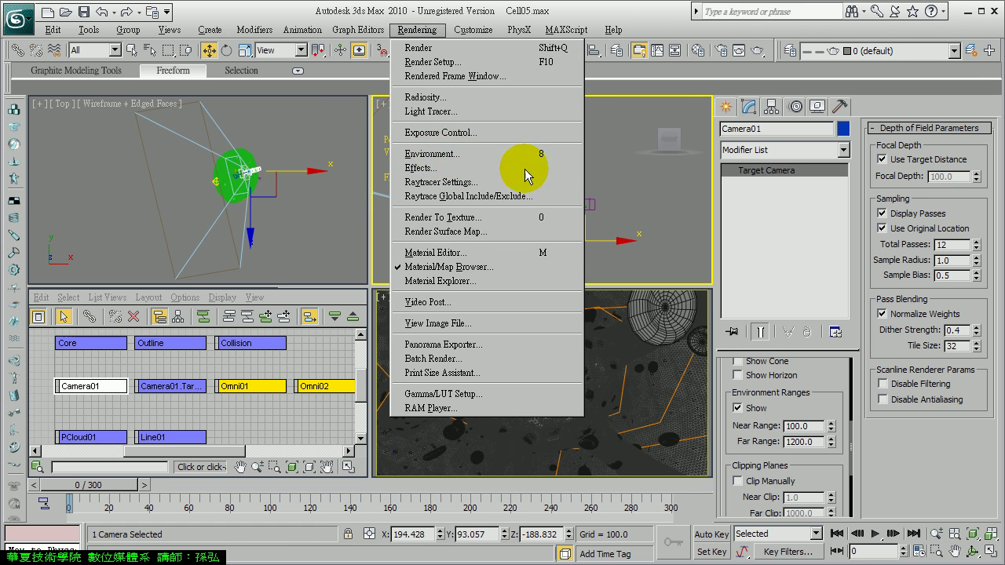
left_click(4, 248)
left_click_drag(4, 248, 3, 158)
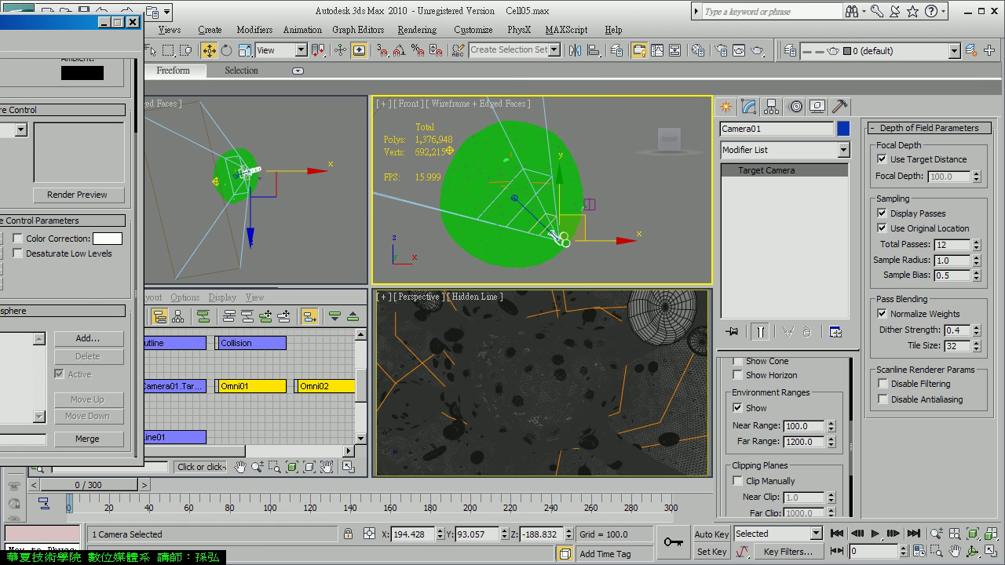
left_click(16, 339)
left_click_drag(101, 285, 101, 120)
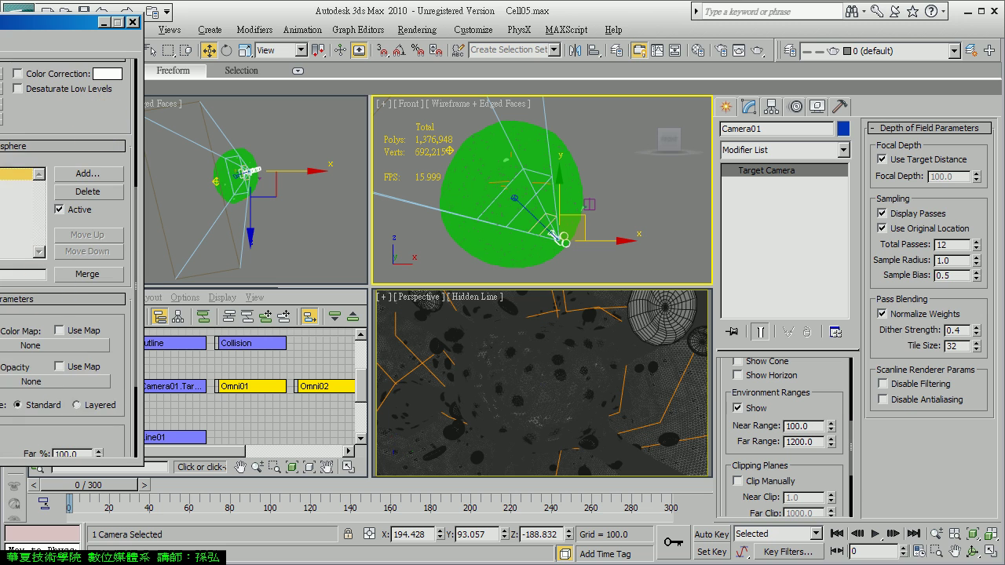
scroll(69, 259, "down", 2)
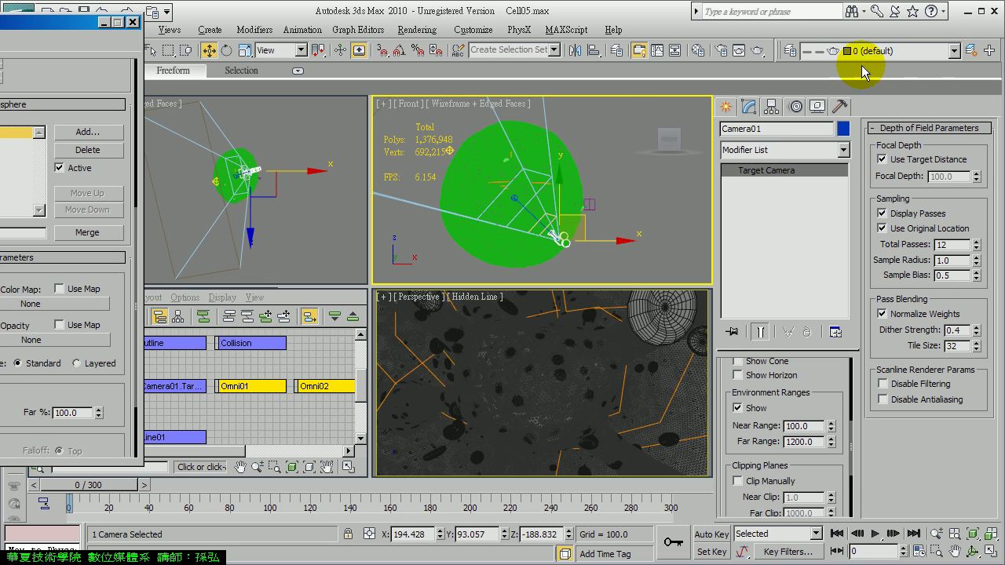
left_click(769, 58)
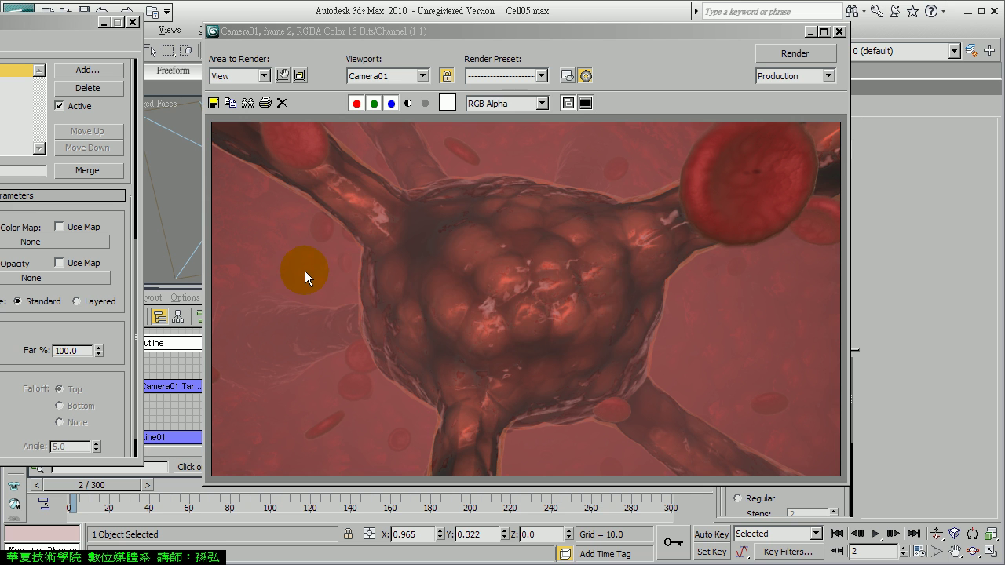
Step: Sample a reddish background pixel (0.600, 0.305, 0.305) from the rendered cell image
left_click_drag(306, 269, 342, 296)
mouse_move(342, 296)
right_mouse_down()
mouse_move(650, 299)
mouse_move(621, 197)
mouse_move(642, 207)
mouse_move(581, 186)
mouse_move(524, 139)
mouse_move(533, 144)
mouse_move(509, 150)
mouse_move(590, 308)
mouse_move(546, 266)
mouse_move(560, 313)
mouse_move(617, 291)
right_mouse_up()
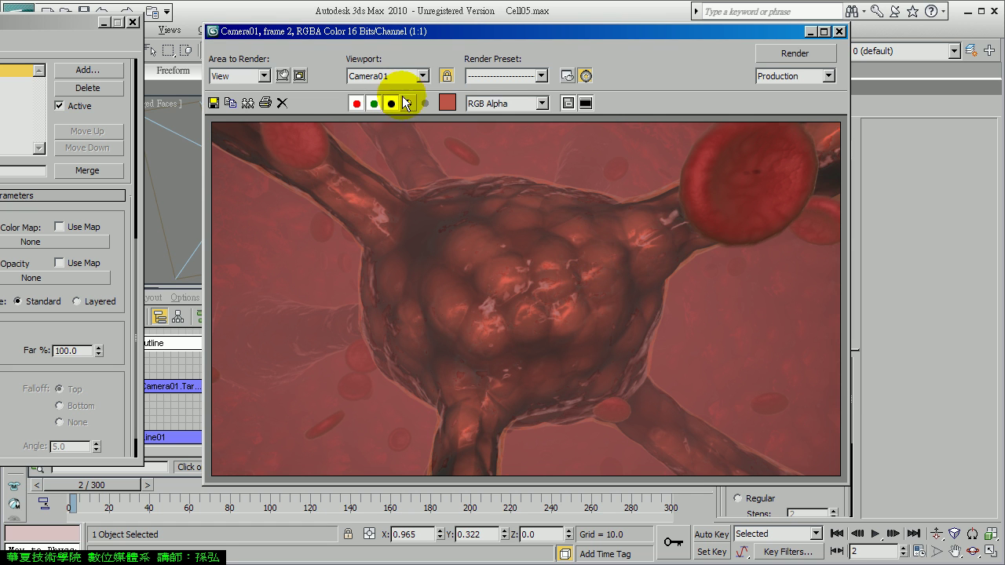
right_click(511, 152)
right_click_drag(511, 152, 512, 154)
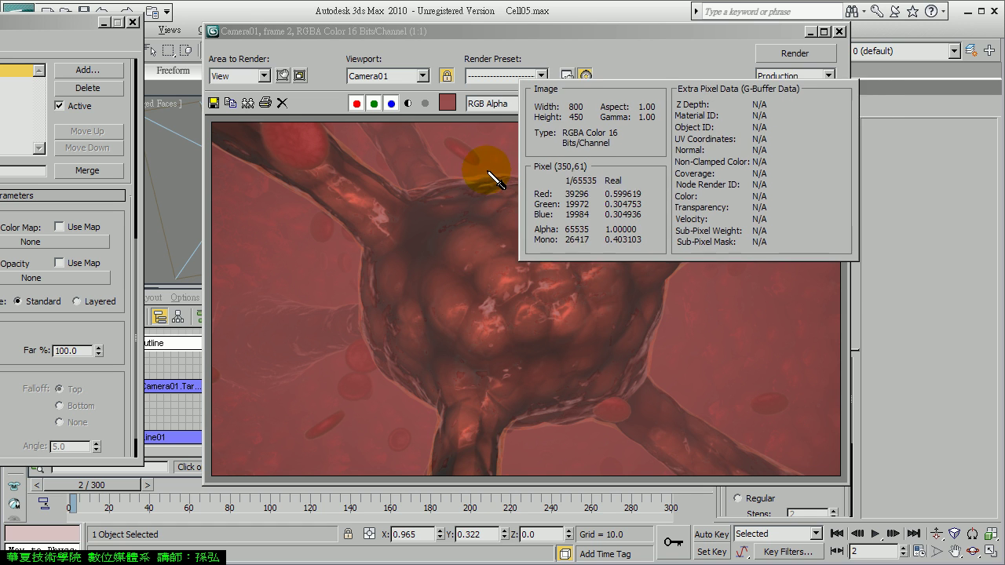
right_click_drag(513, 157, 476, 175)
right_click(453, 106)
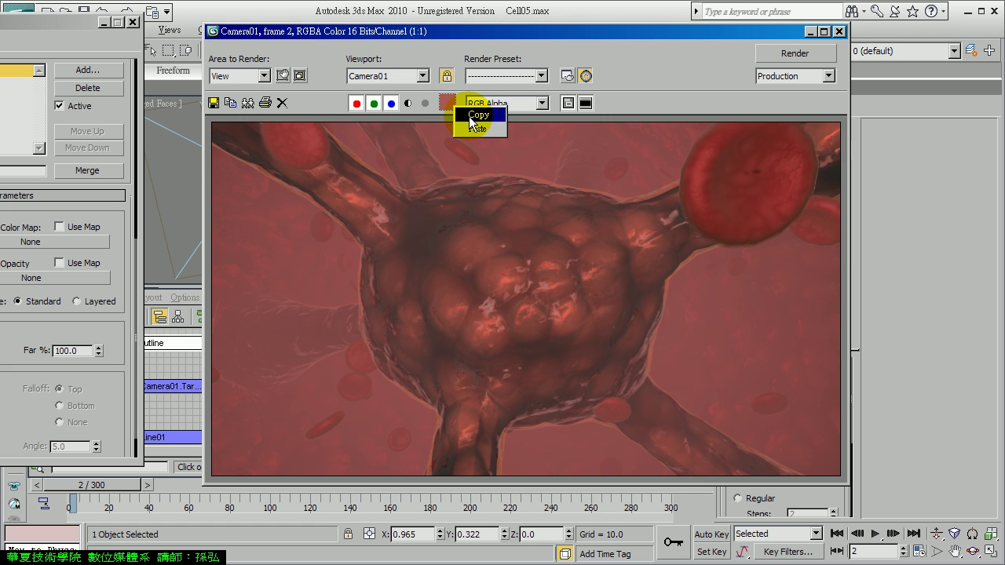
Step: Paste the sampled colour (159, 84, 84) onto the Fog Color and reveal the fog settings
left_click(478, 115)
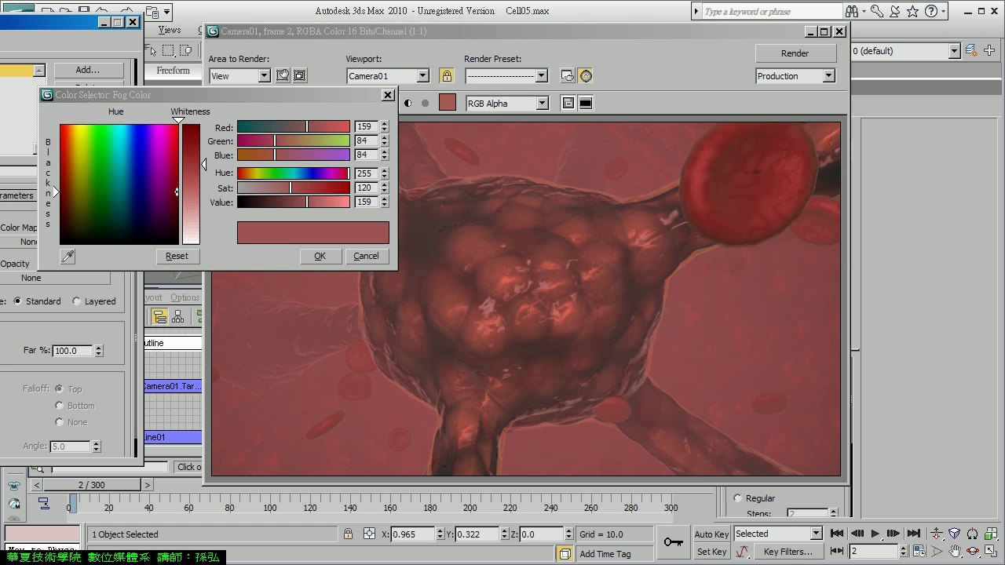
left_click(365, 256)
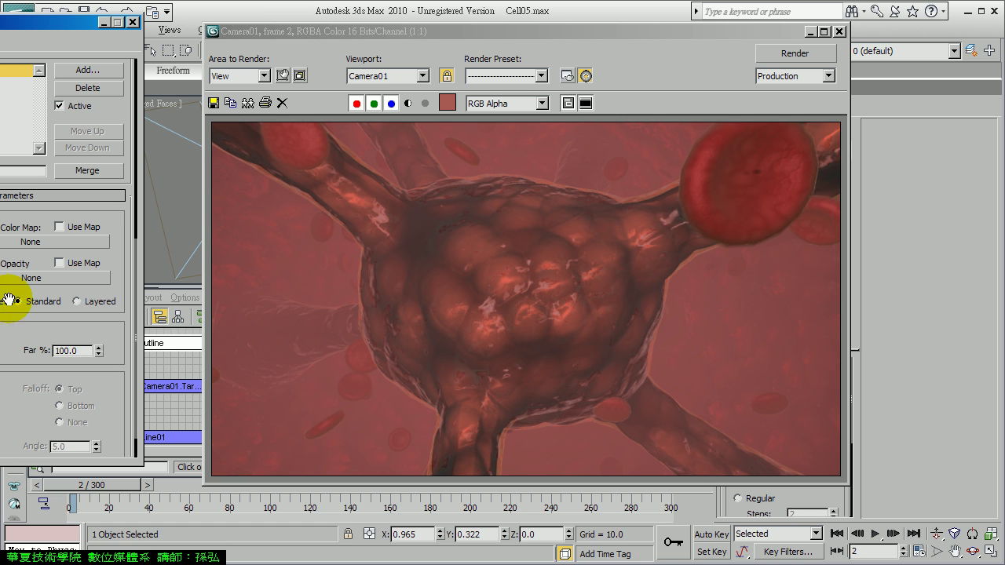
left_click_drag(40, 21, 180, 17)
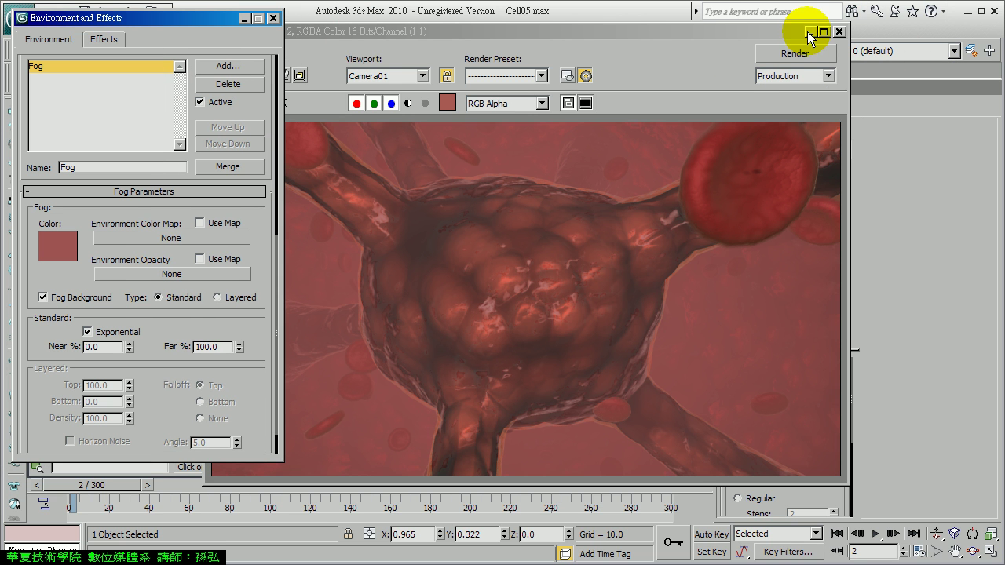
Step: Close the rendered frame window and scroll the Environment dialog back to the exponential Fog settings
left_click(776, 33)
left_click(838, 32)
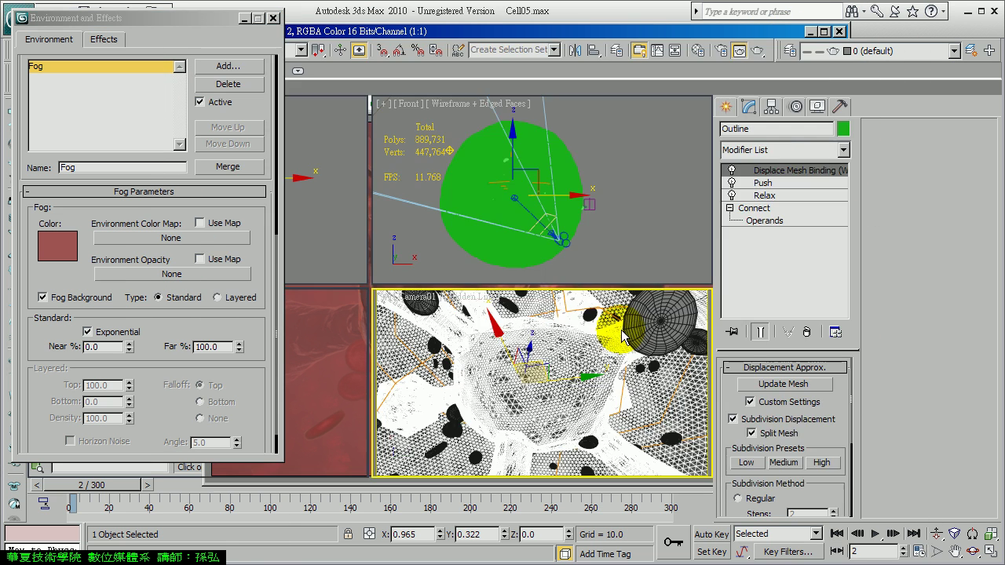
left_click(416, 30)
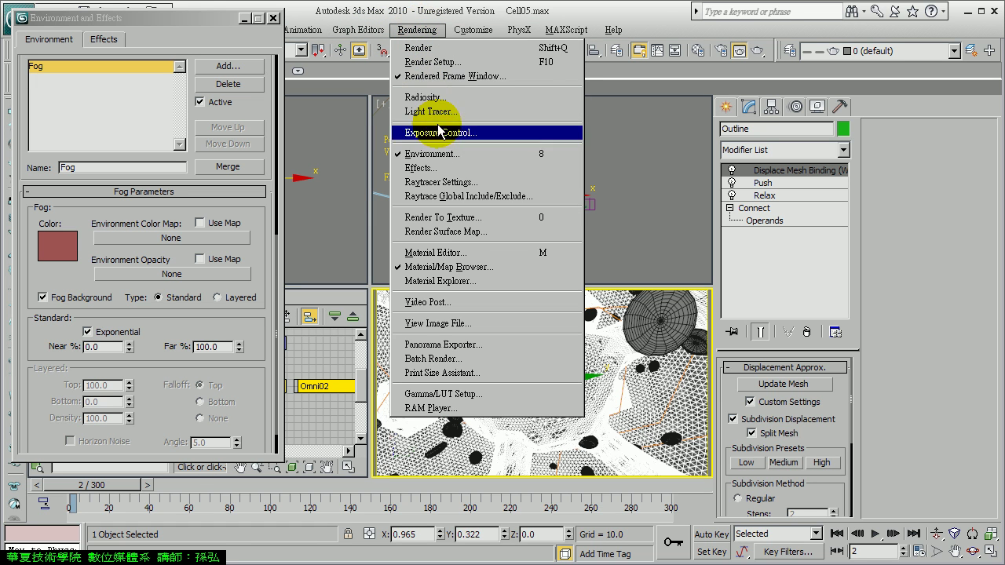
left_click(84, 65)
scroll(236, 101, "up", 3)
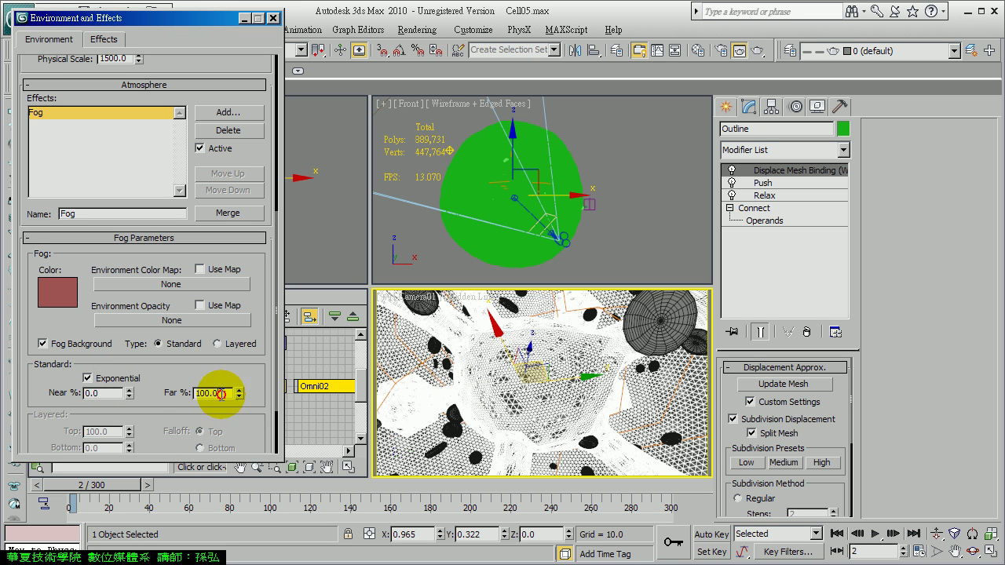
Step: Select the Collision sphere in the Front viewport to show its Push Value 3.3
left_click(566, 244)
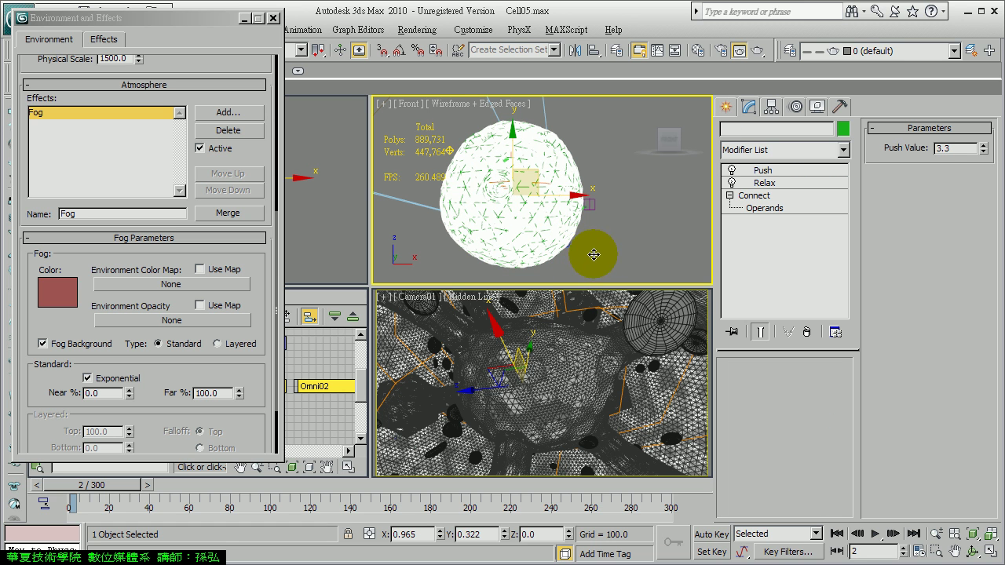
left_click_drag(596, 255, 584, 205)
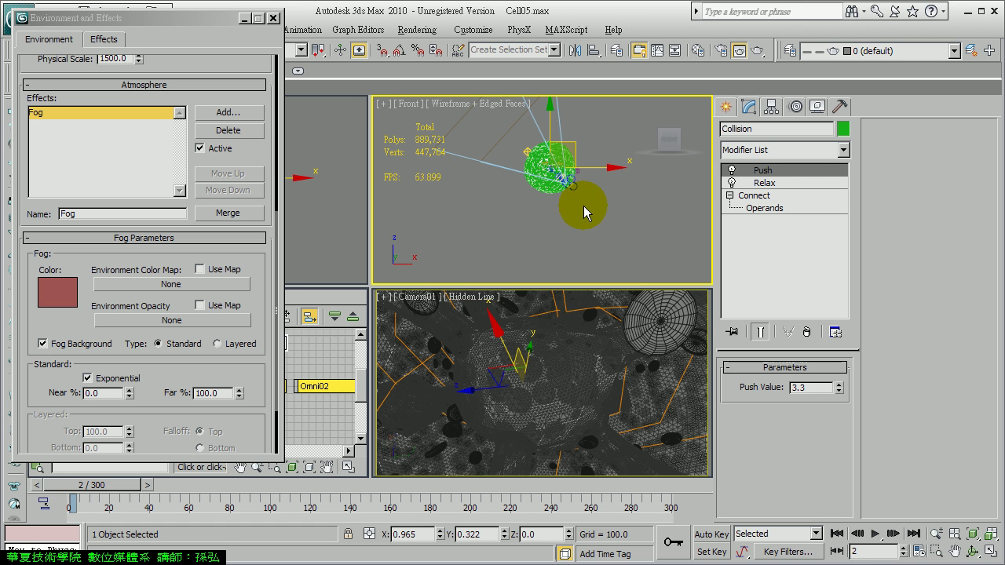